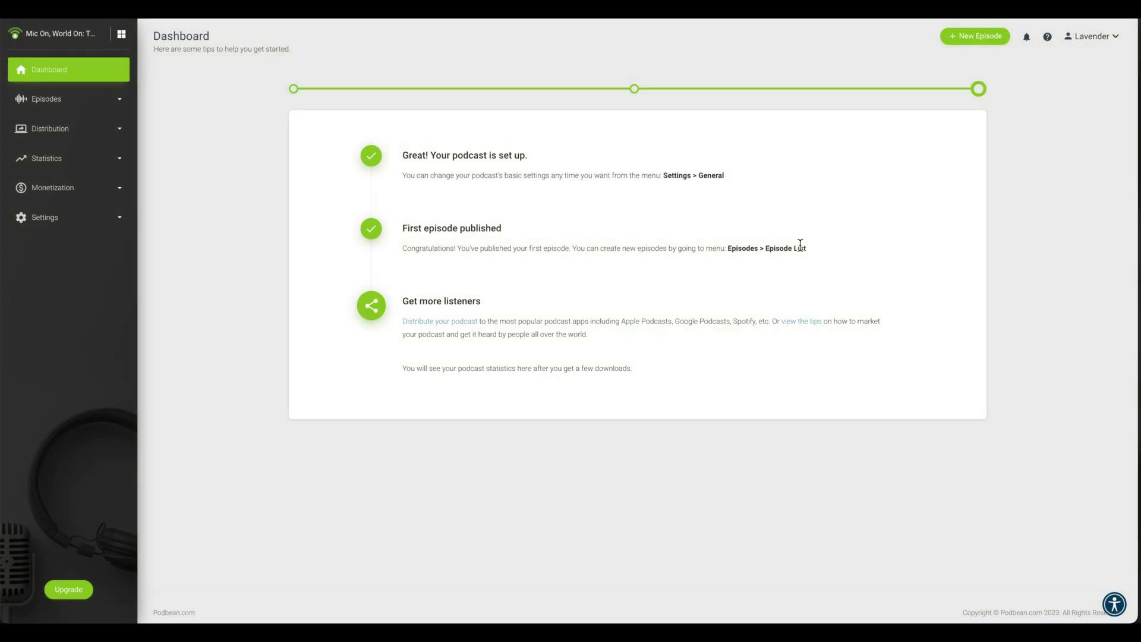
Step: Create a new episode and upload the MP3, accepting the file name Bare_Neccesities6xnvr.mp3
{"action": "left_click", "coordinate": [967, 37]}
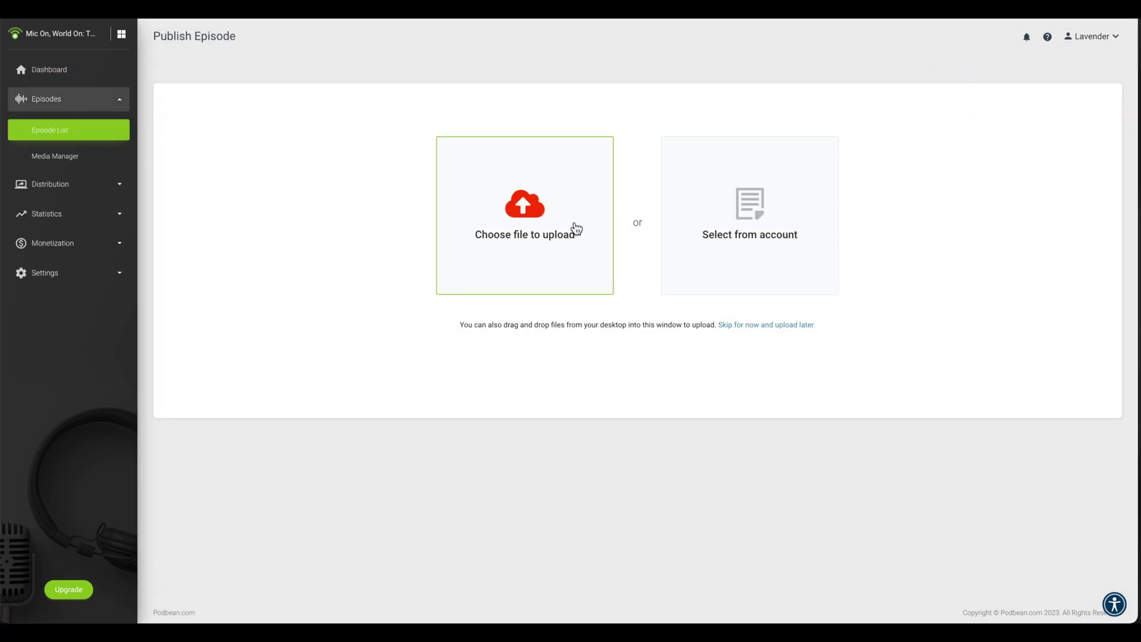
{"action": "left_click", "coordinate": [560, 236]}
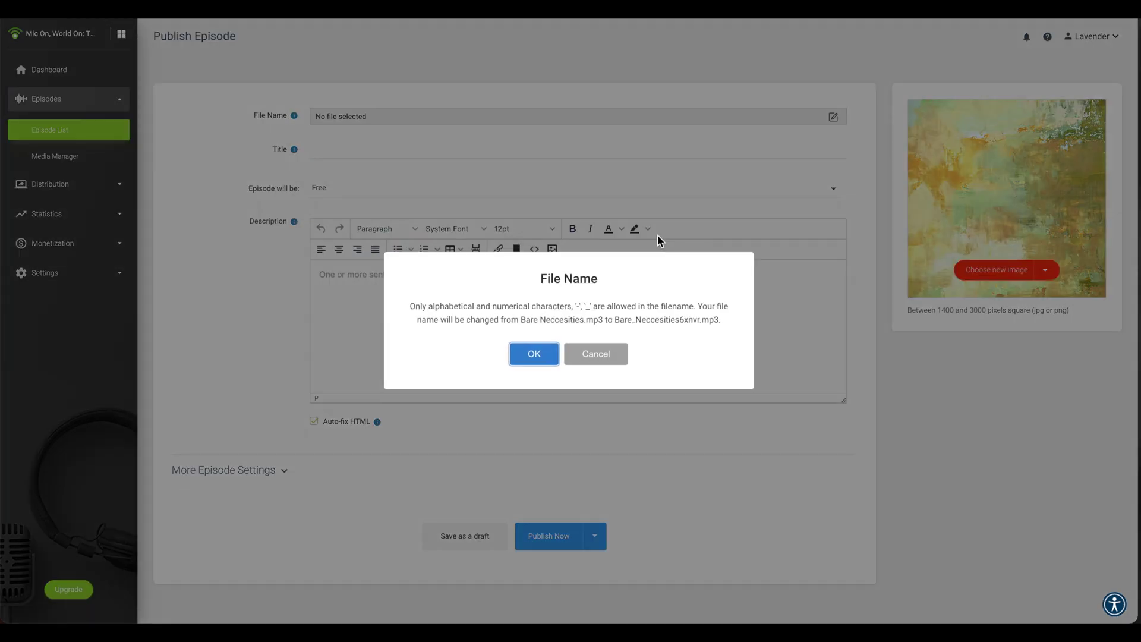
{"action": "left_click", "coordinate": [549, 356]}
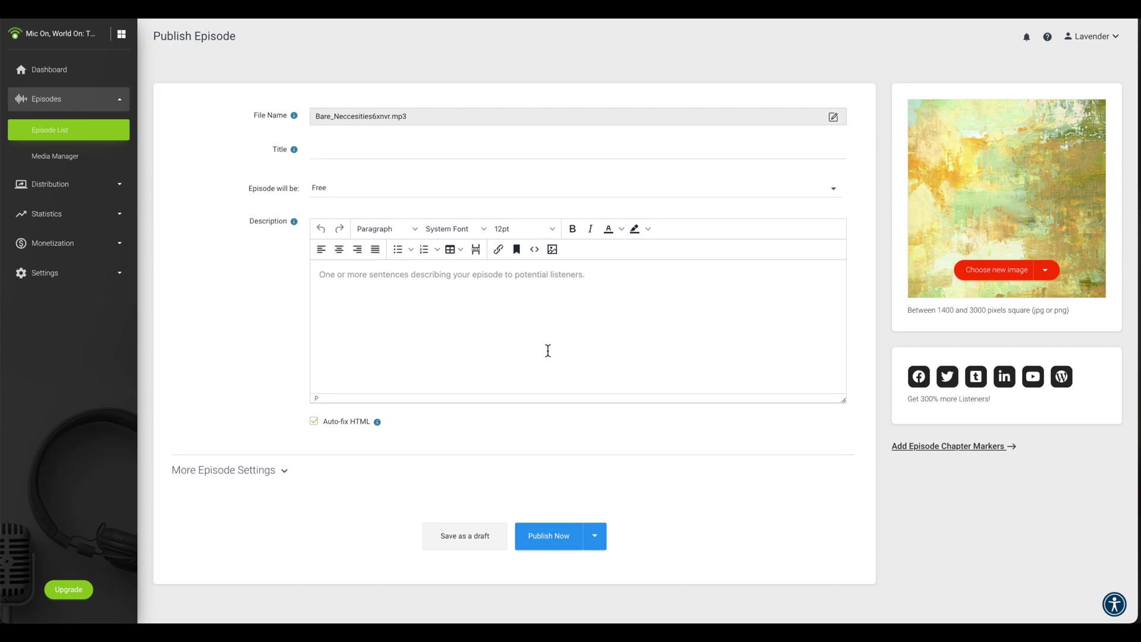
Step: Browse the 'Episode will be' type options, leaving the episode Free for now
{"action": "left_click", "coordinate": [576, 197]}
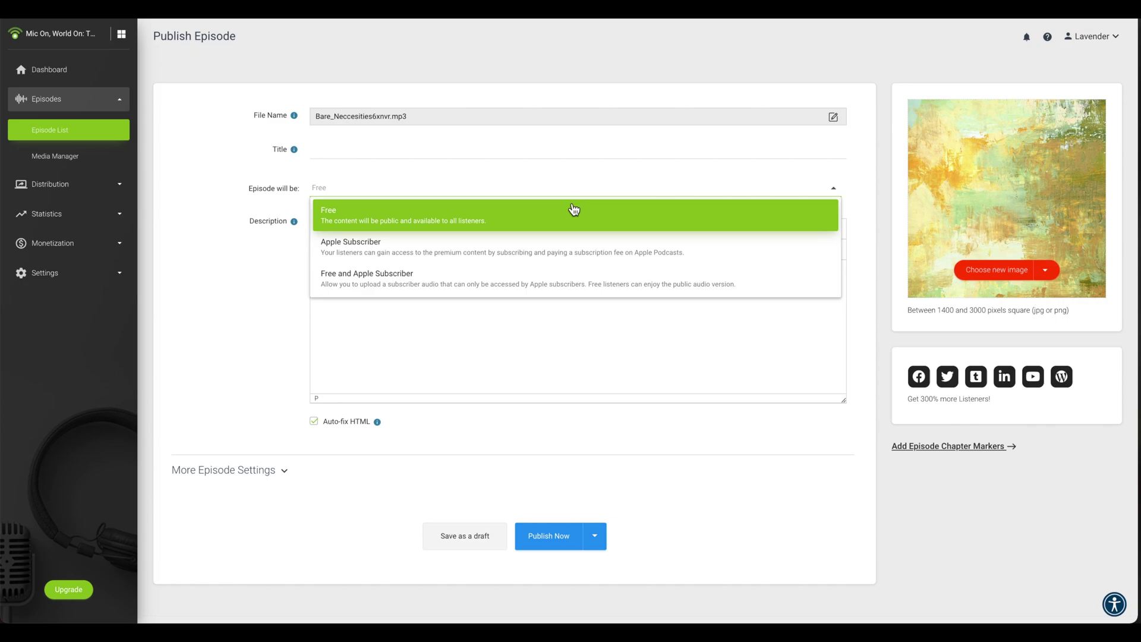
{"action": "left_click", "coordinate": [573, 209]}
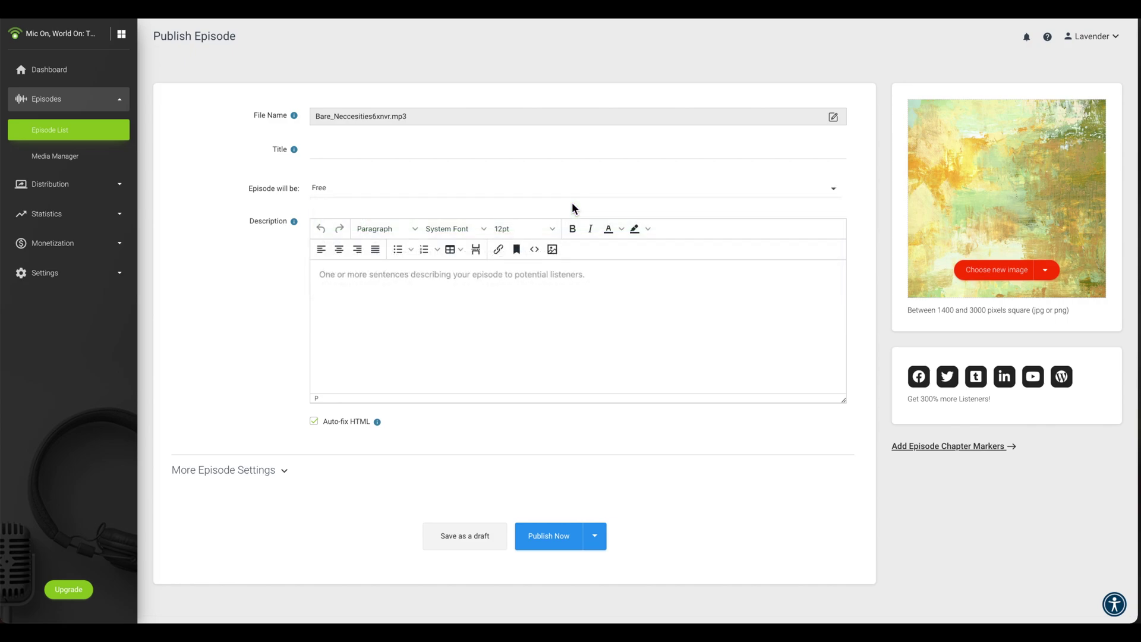
{"action": "left_click", "coordinate": [576, 191]}
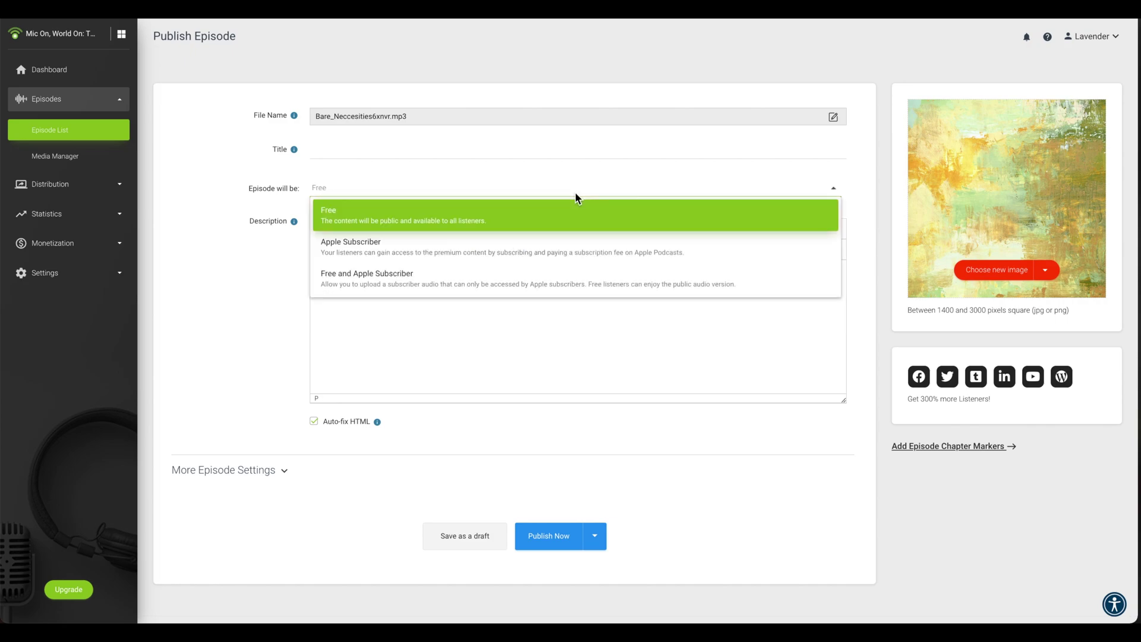
{"action": "left_click", "coordinate": [603, 249]}
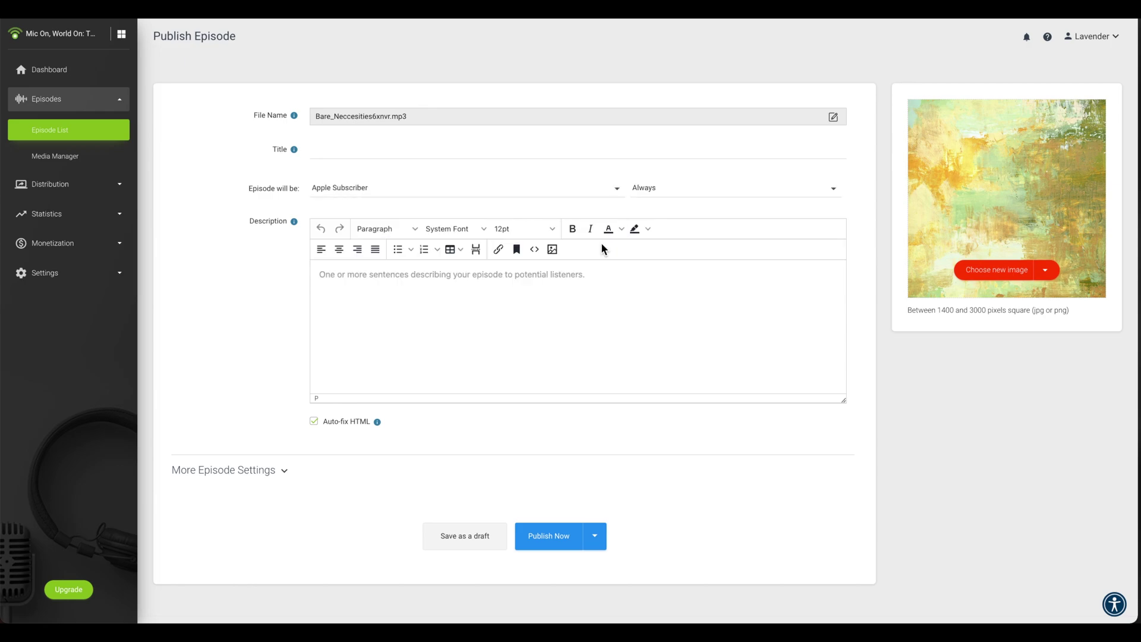
{"action": "left_click", "coordinate": [674, 196]}
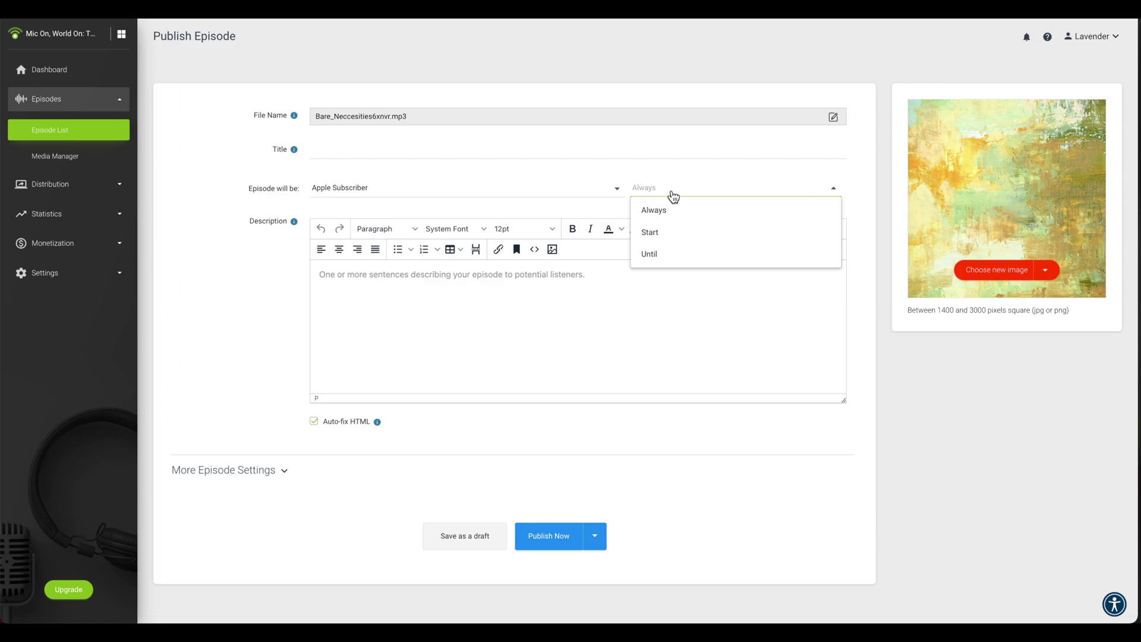
{"action": "left_click", "coordinate": [673, 232]}
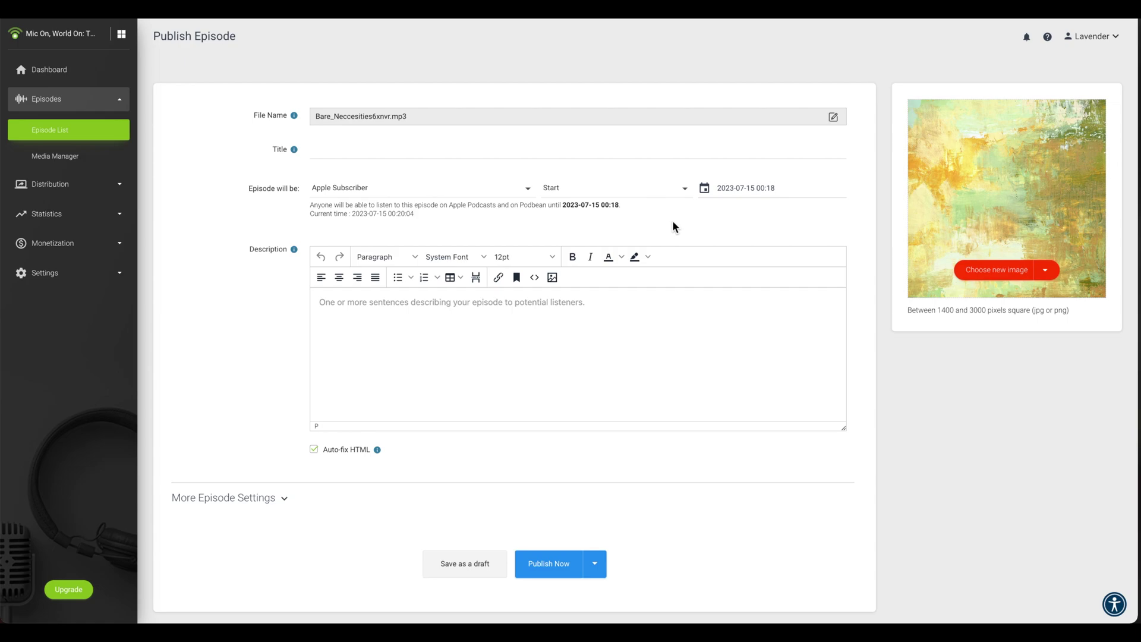
{"action": "left_click", "coordinate": [665, 194]}
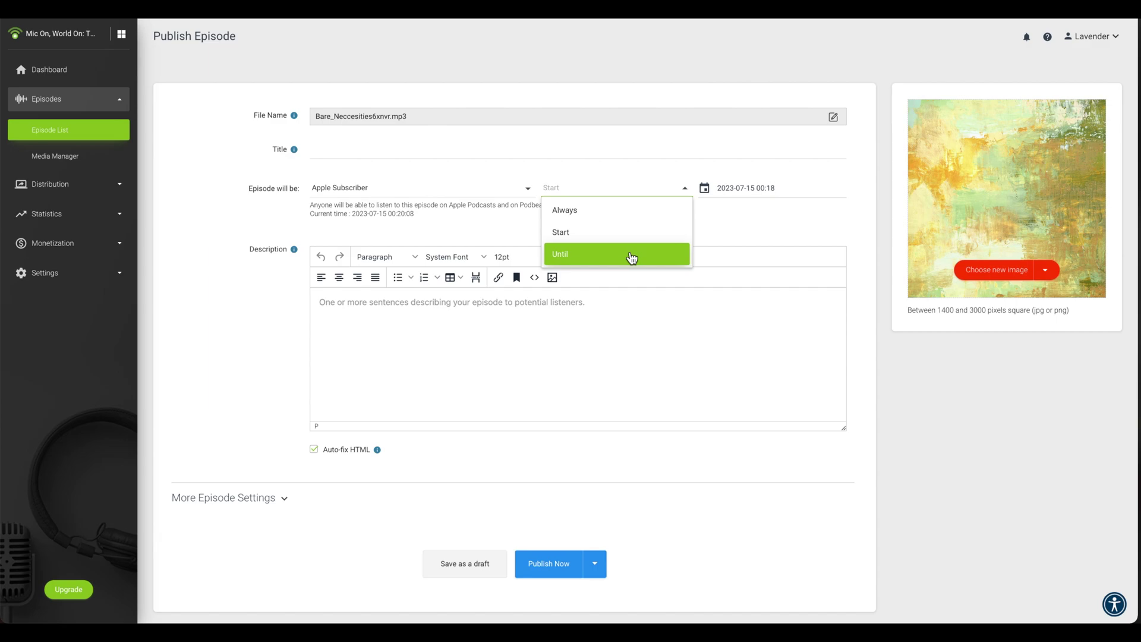
{"action": "left_click", "coordinate": [632, 257]}
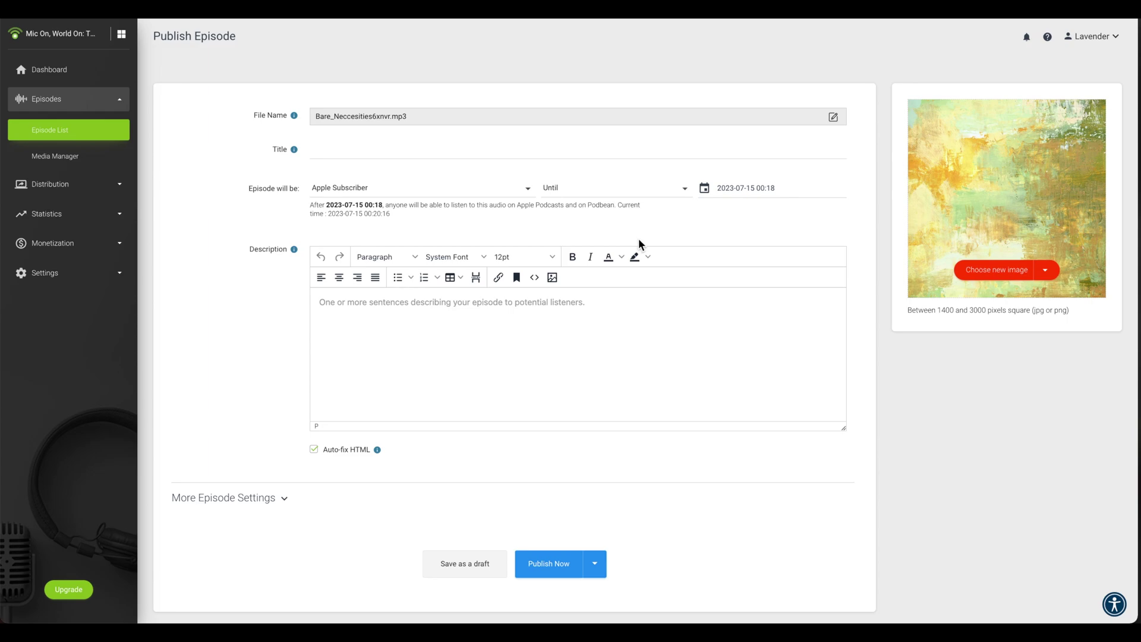
Step: Switch to Free and Apple Subscriber and upload Bare_Neccesities_Ad_Free6okmi.mp3 as the subscriber file
{"action": "left_click", "coordinate": [523, 195]}
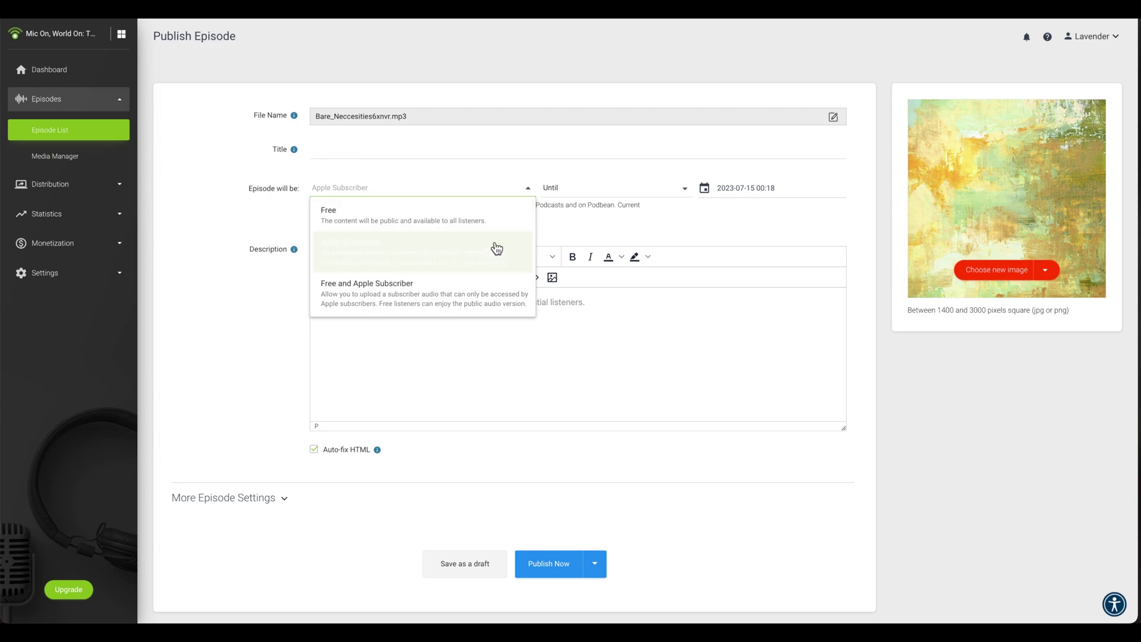
{"action": "left_click", "coordinate": [488, 295]}
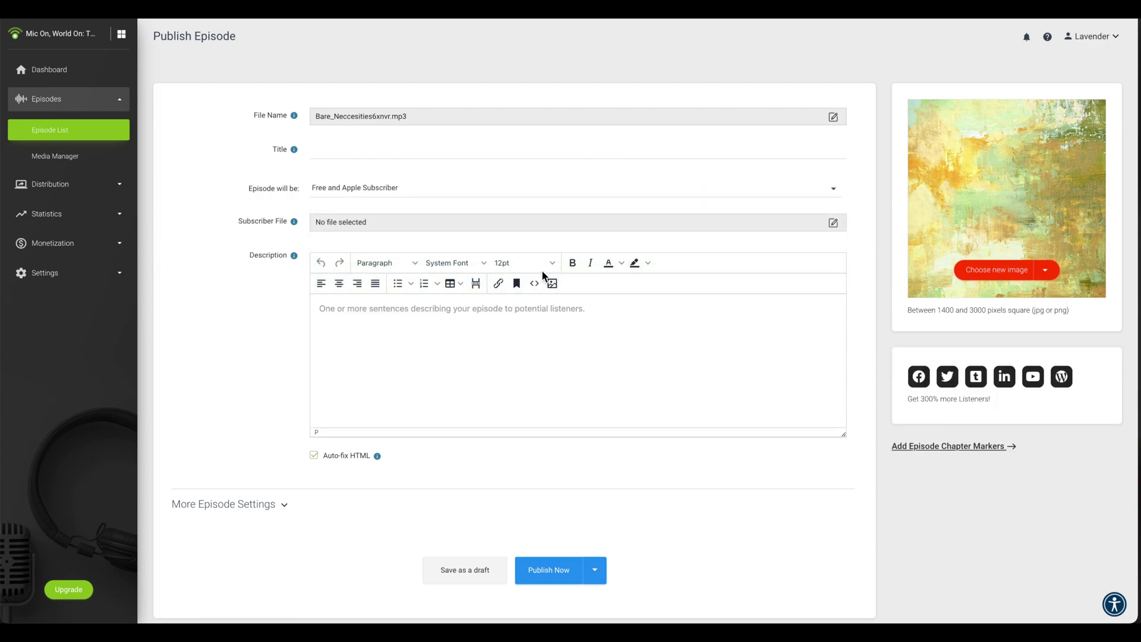
{"action": "left_click", "coordinate": [835, 226]}
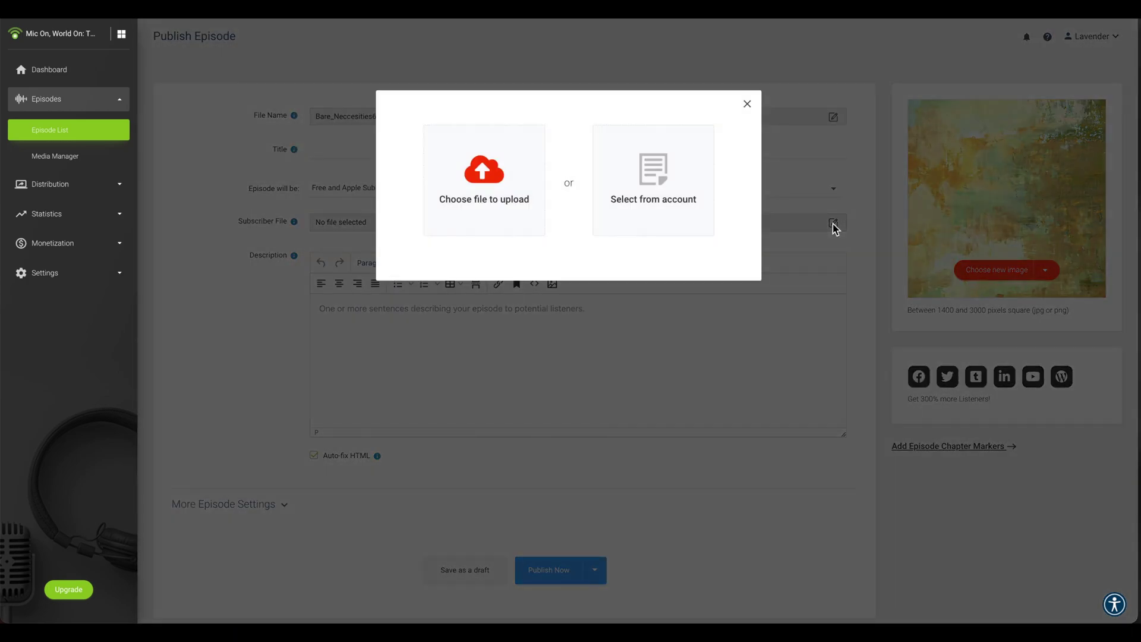
{"action": "left_click", "coordinate": [495, 171]}
{"action": "left_click", "coordinate": [534, 361]}
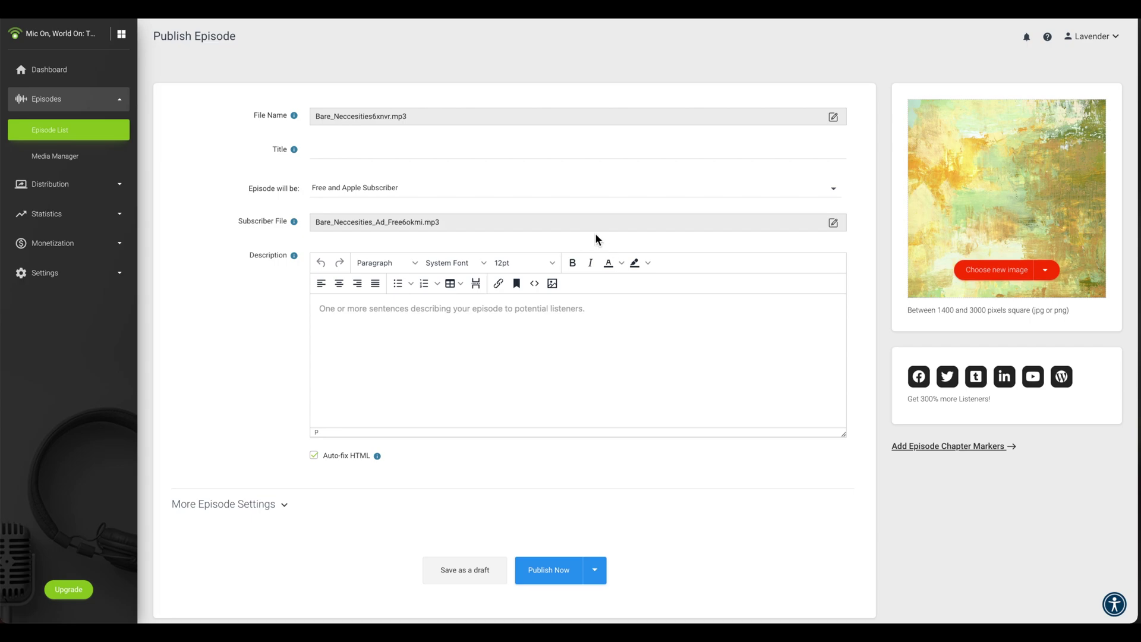
Step: Enter title 'Bare Necessities' and description 'This episode is about Bare Necessities.', then publish
{"action": "left_click", "coordinate": [488, 142]}
{"action": "type", "text": "Bare Necessities"}
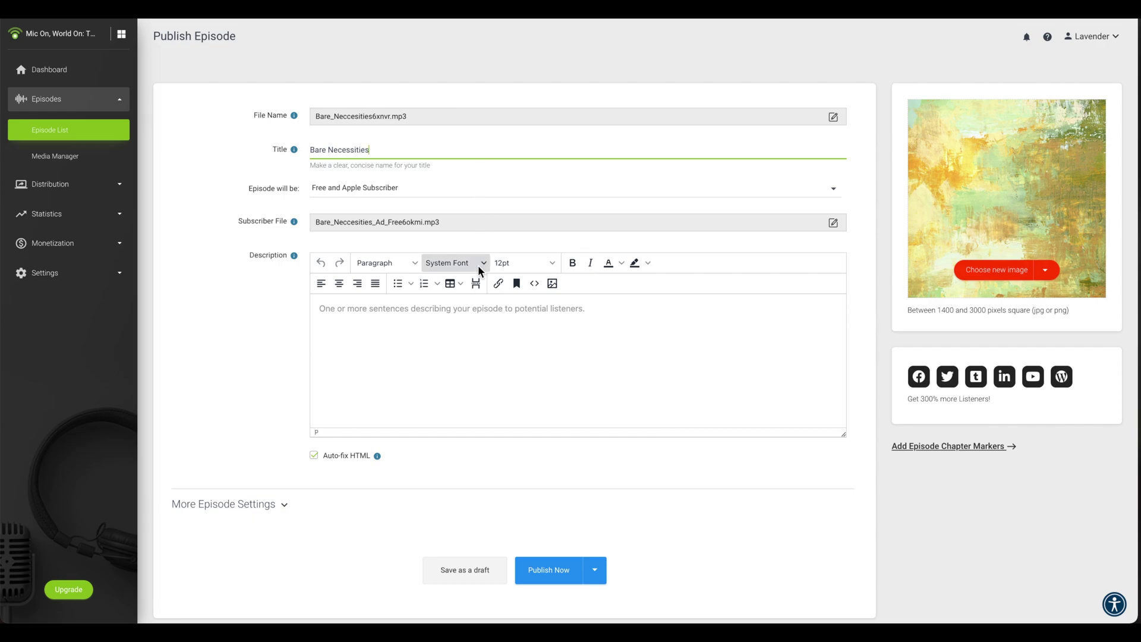
{"action": "left_click", "coordinate": [477, 315]}
{"action": "type", "text": "This episode is about Bare Necessities."}
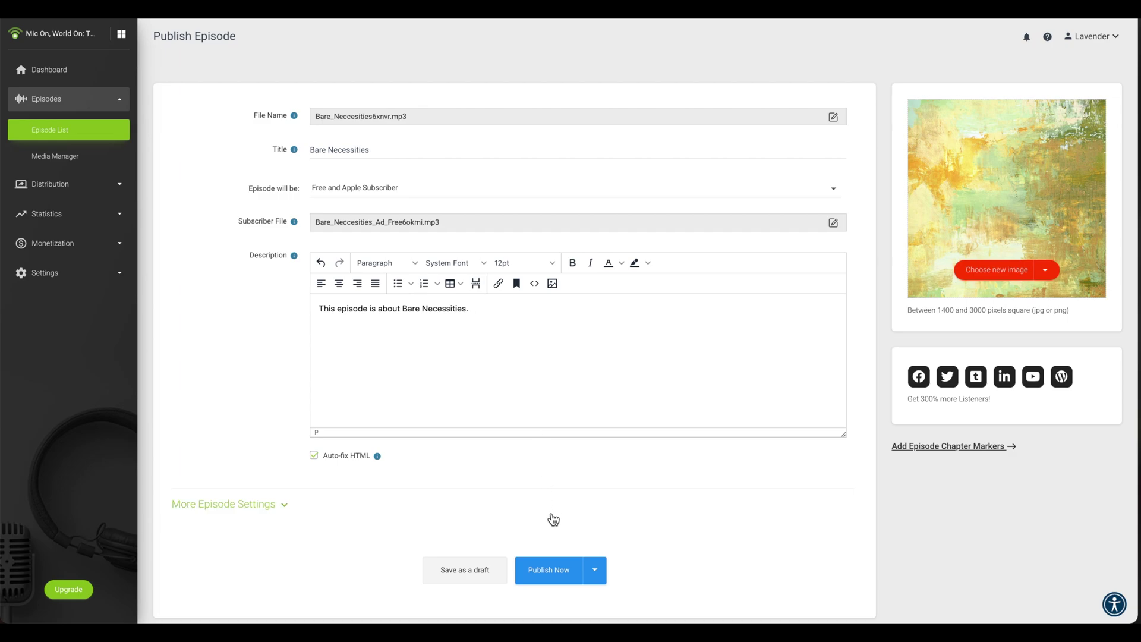
{"action": "left_click", "coordinate": [565, 570]}
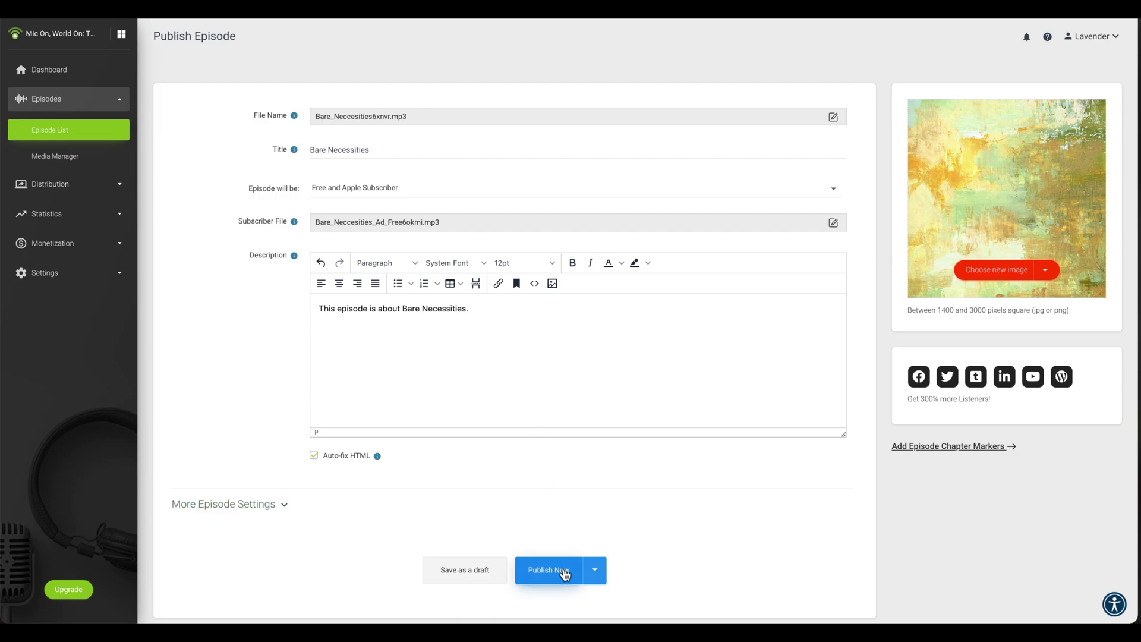